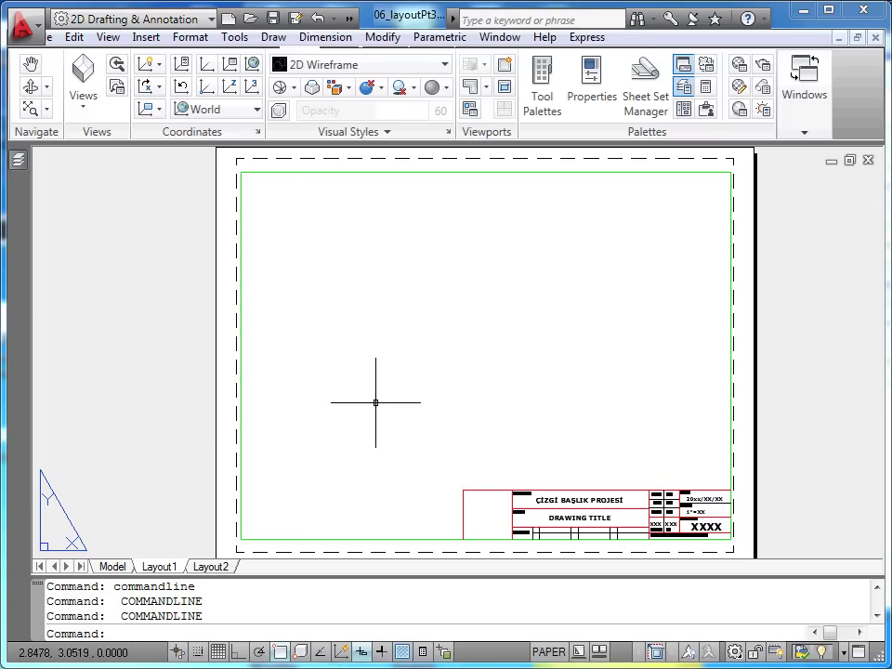
- In Layout1's page setup, choose the monochrome.ctb plot style table and enable Display plot styles
right_click(156, 568)
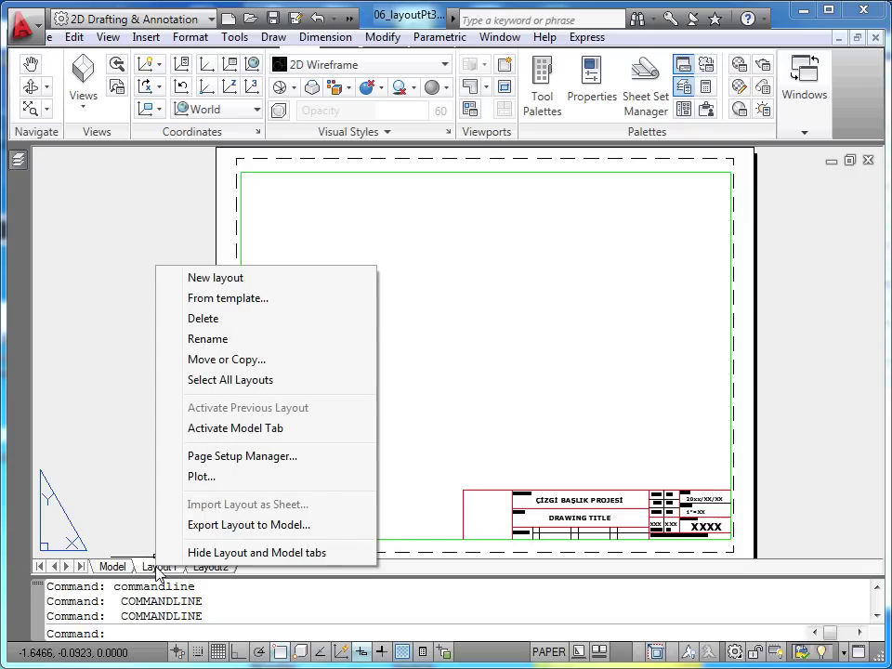
left_click(243, 457)
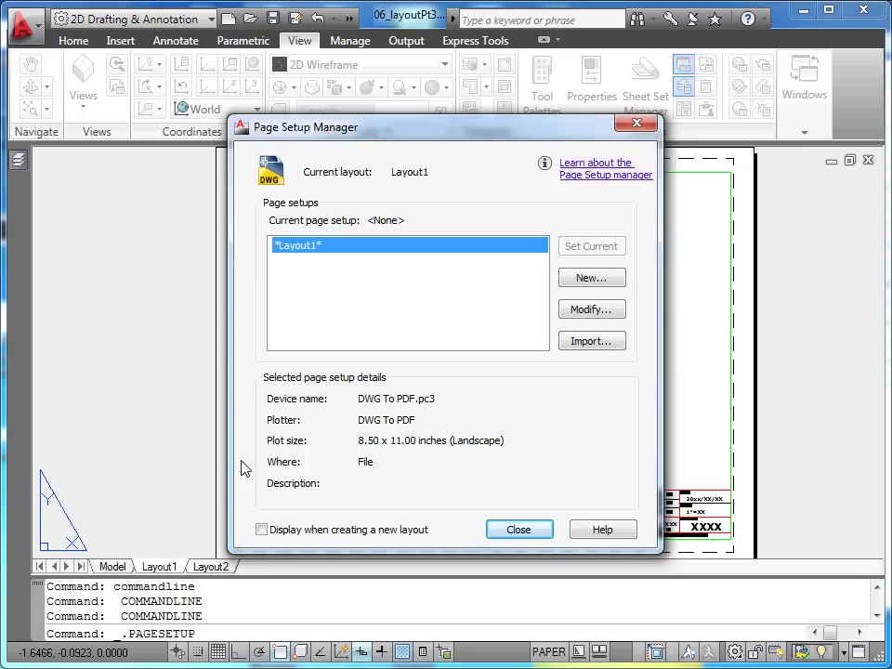
left_click(574, 310)
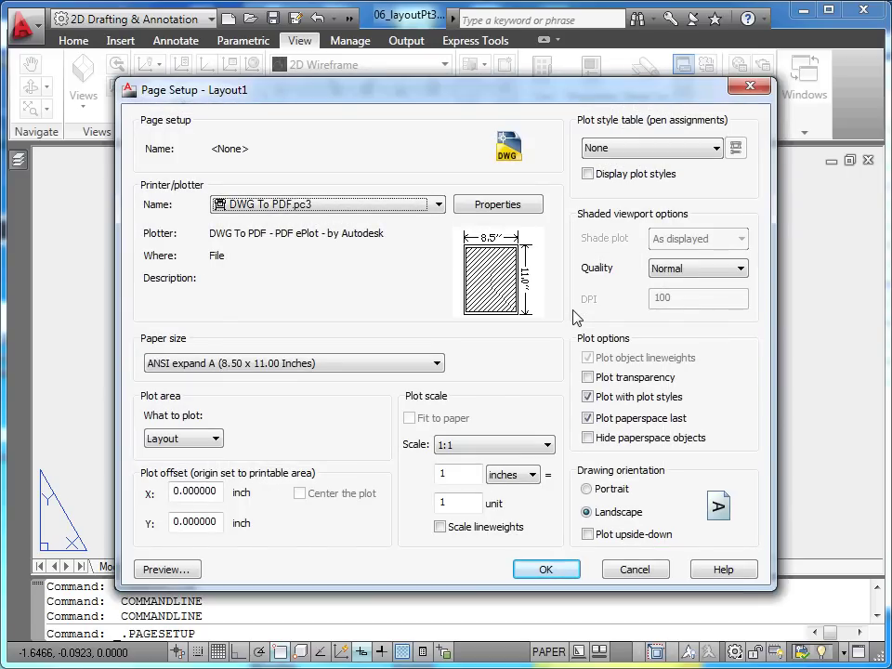
left_click(714, 149)
left_click(676, 246)
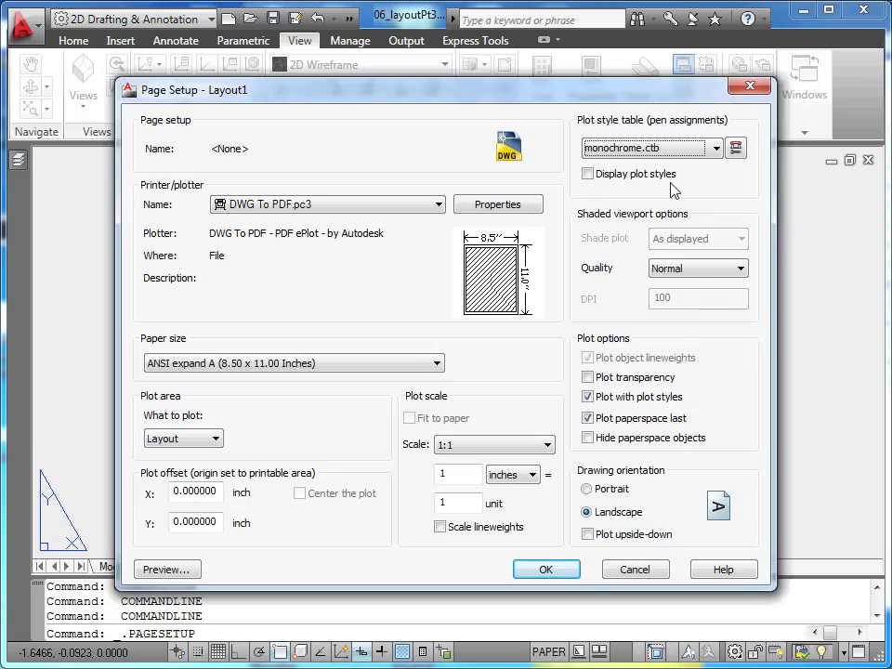
left_click(589, 176)
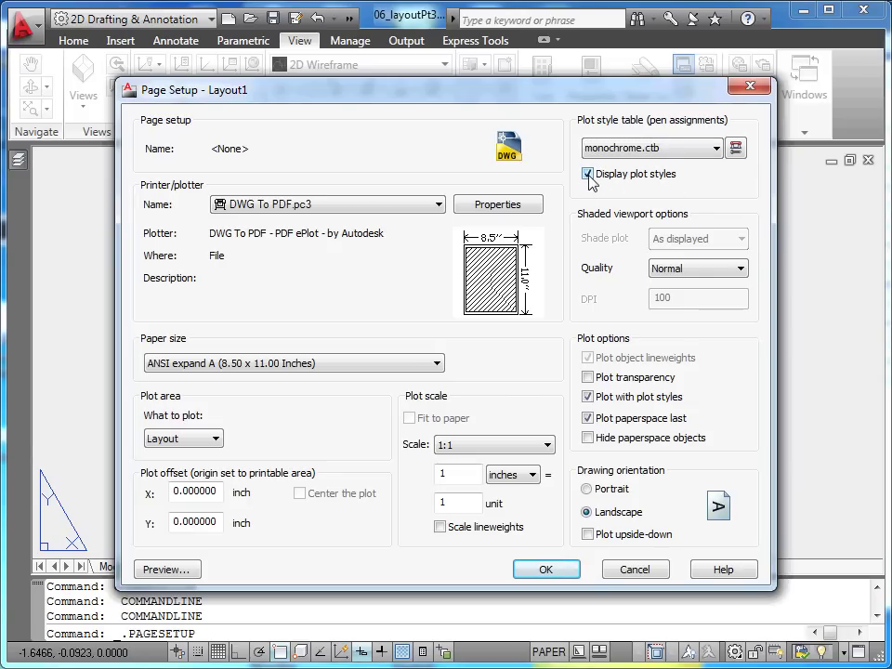
left_click(545, 569)
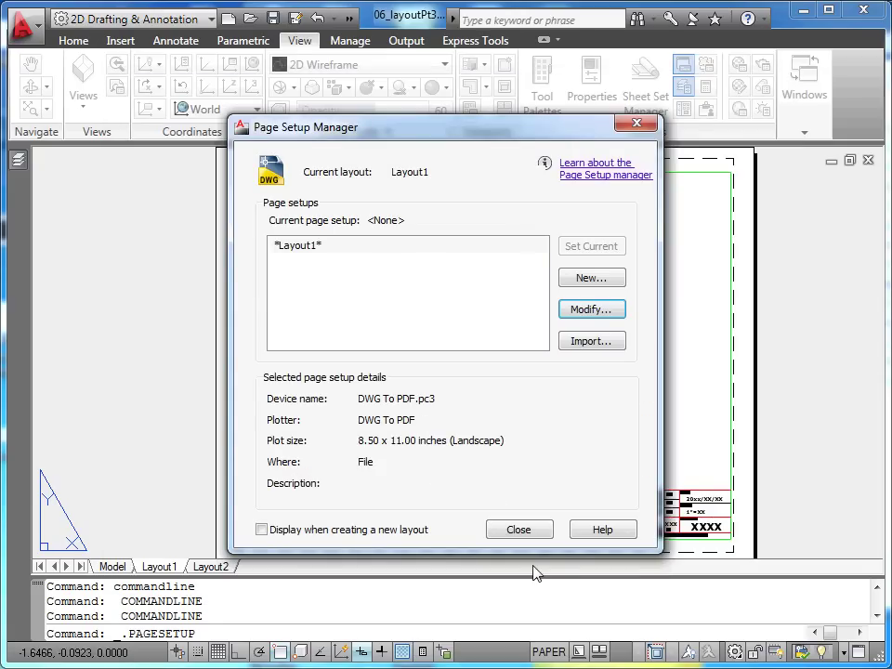
- Close the Page Setup Manager and turn on lineweight display for the Layout1 sheet
left_click(526, 532)
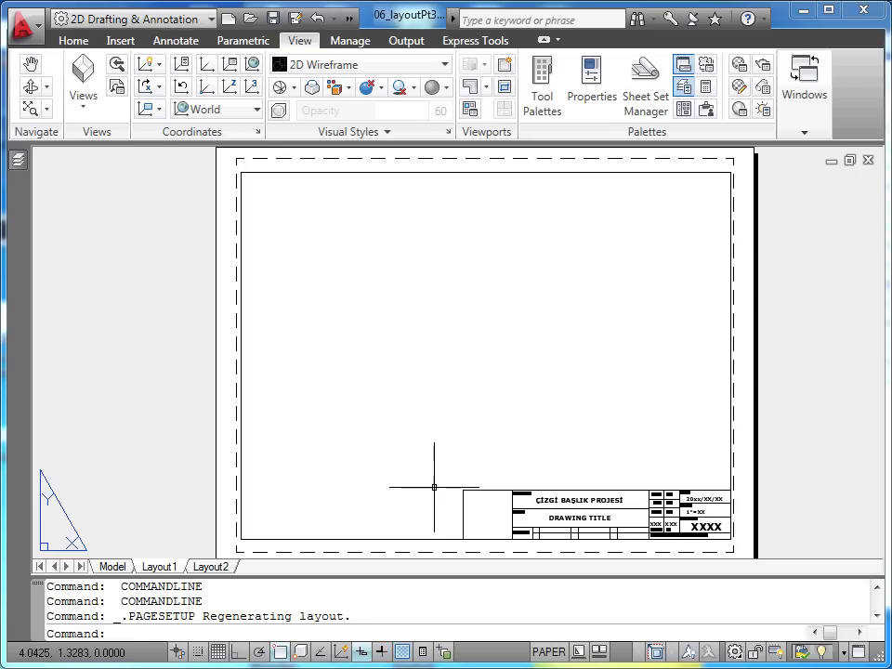
left_click(385, 654)
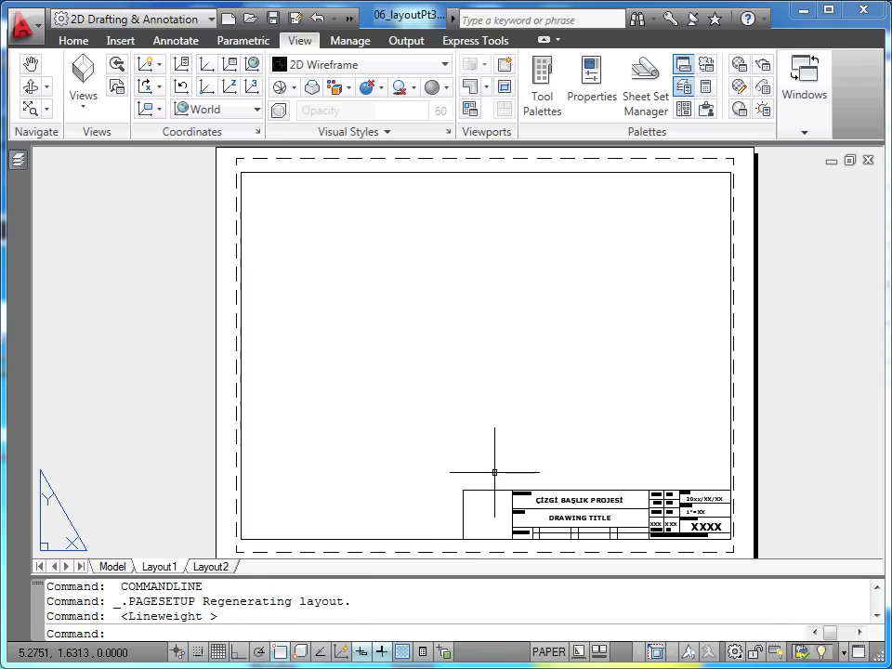
scroll(495, 472, "up", 3)
middle_click_drag(493, 472, 490, 429)
scroll(414, 329, "down", 2)
scroll(431, 328, "down", 2)
scroll(428, 316, "up", 2)
scroll(493, 430, "down", 2)
scroll(493, 428, "up", 2)
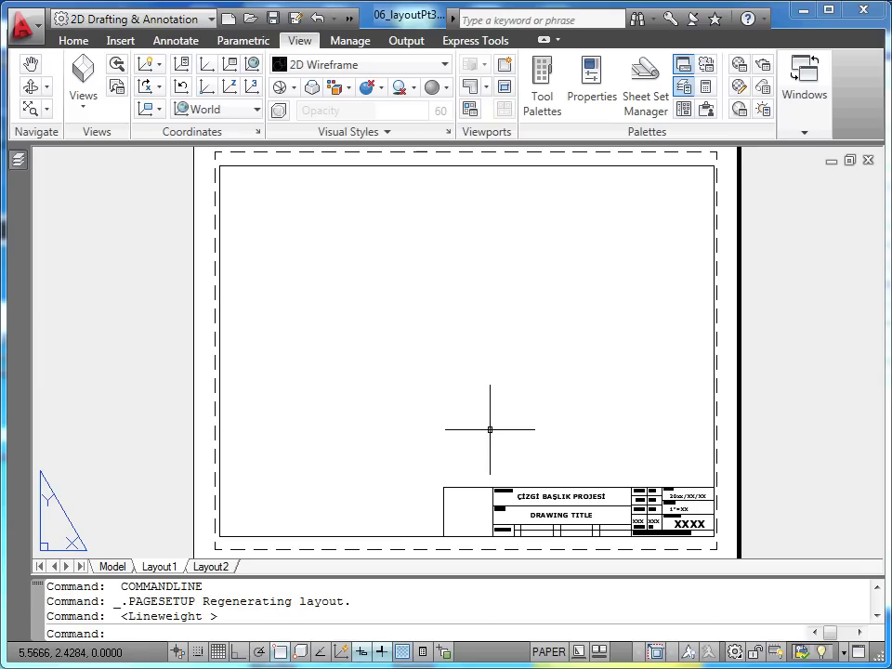
left_click(116, 568)
mouse_move(405, 526)
middle_mouse_down()
mouse_move(397, 501)
mouse_move(427, 480)
middle_mouse_up()
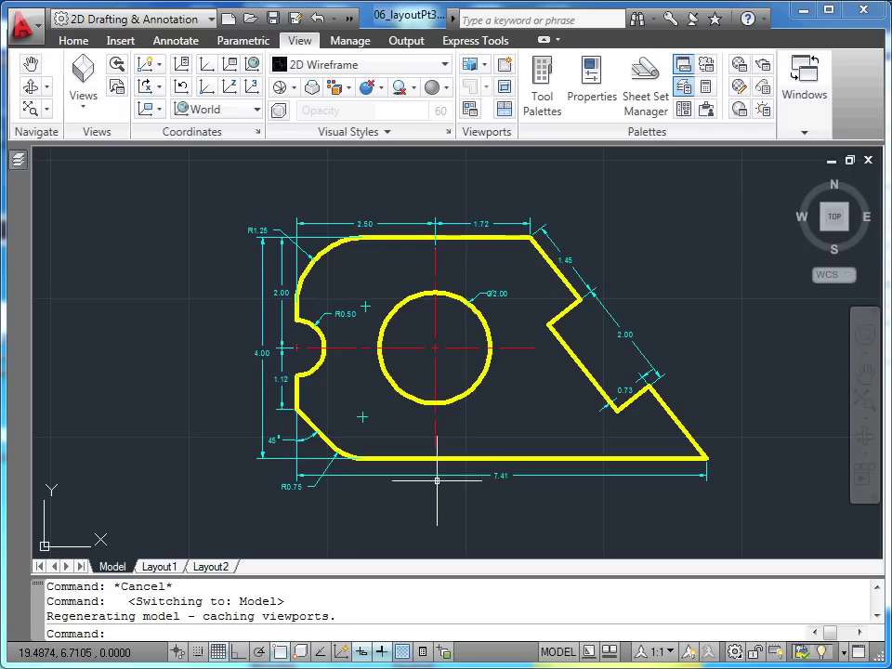
left_click(380, 653)
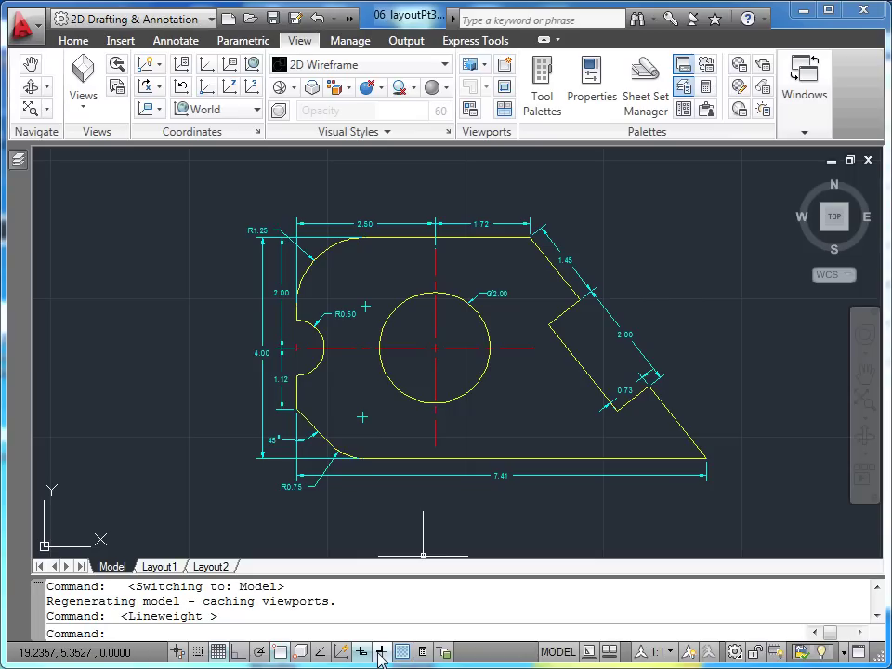
left_click(380, 652)
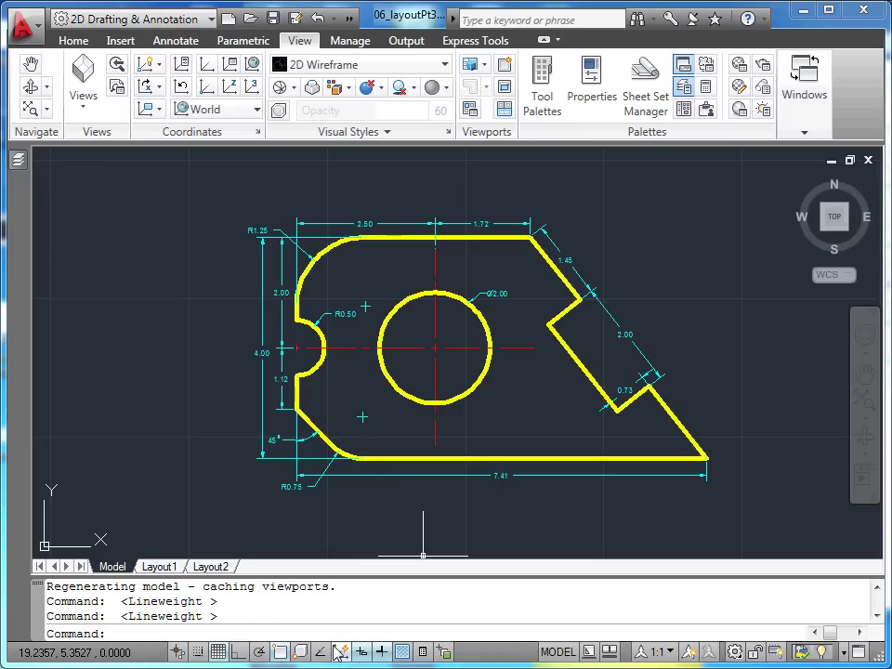
left_click(171, 568)
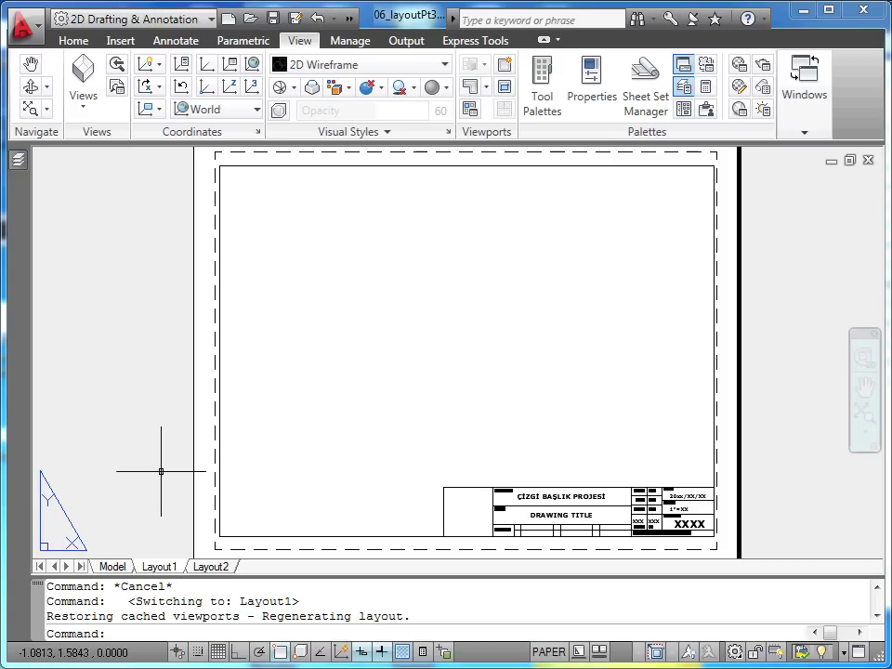
- Add a new layer named 'viewport' and set it as the current layer
mouse_move(17, 163)
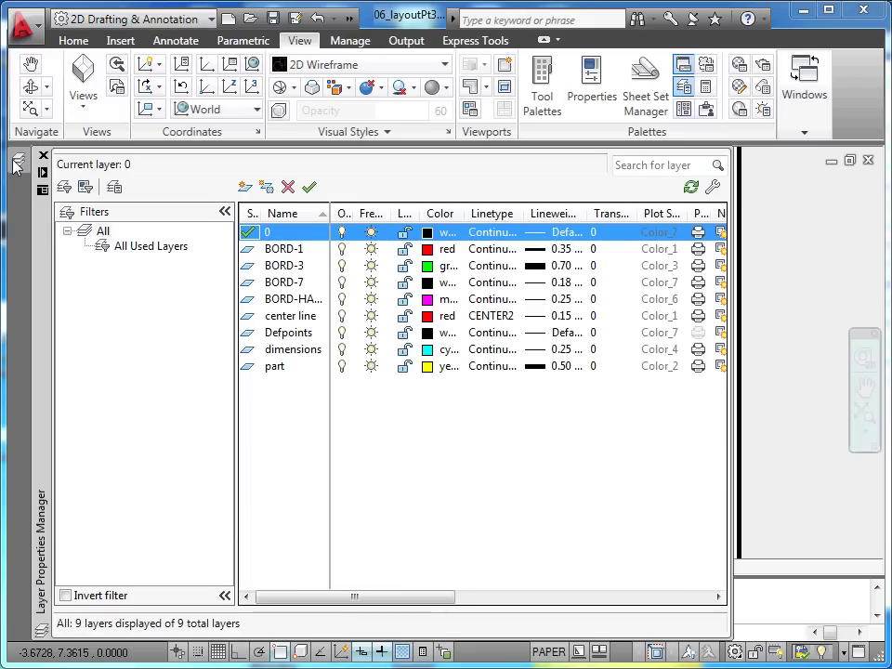
left_click(247, 189)
type("viewport")
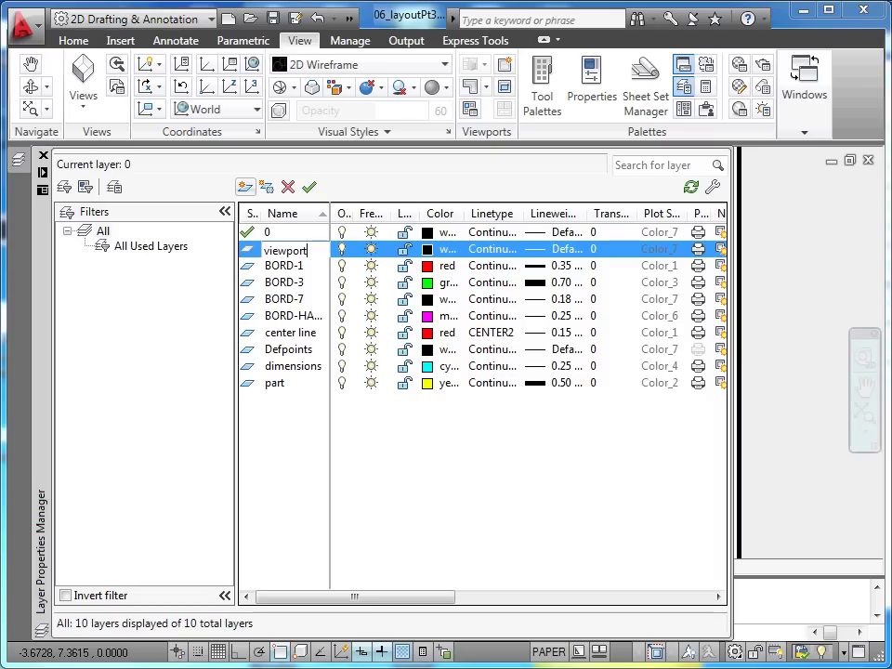
left_click(309, 188)
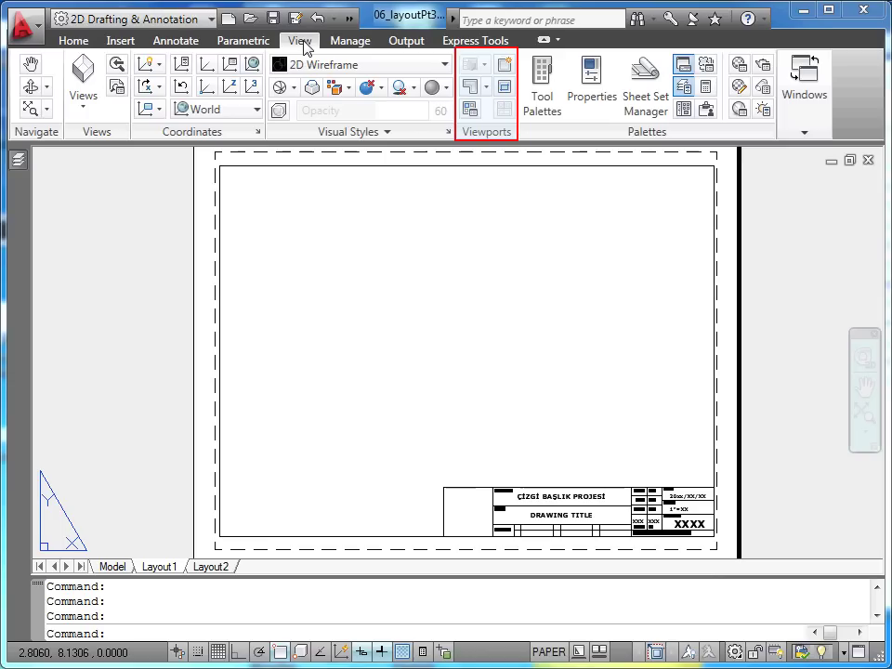
- Create a single viewport from the sheet's top-left border corner to just above the title block
left_click(506, 68)
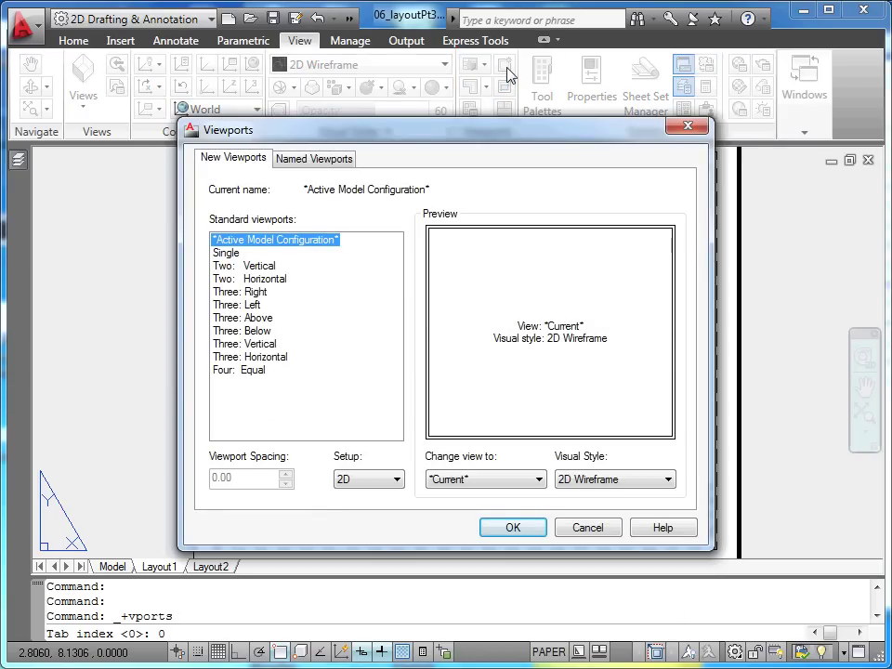
left_click(227, 254)
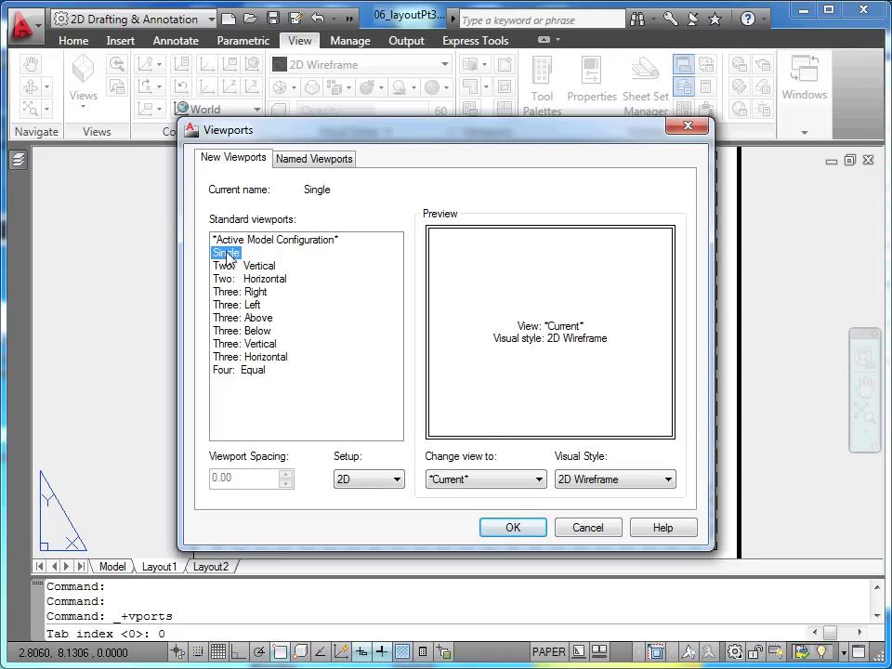
left_click(513, 528)
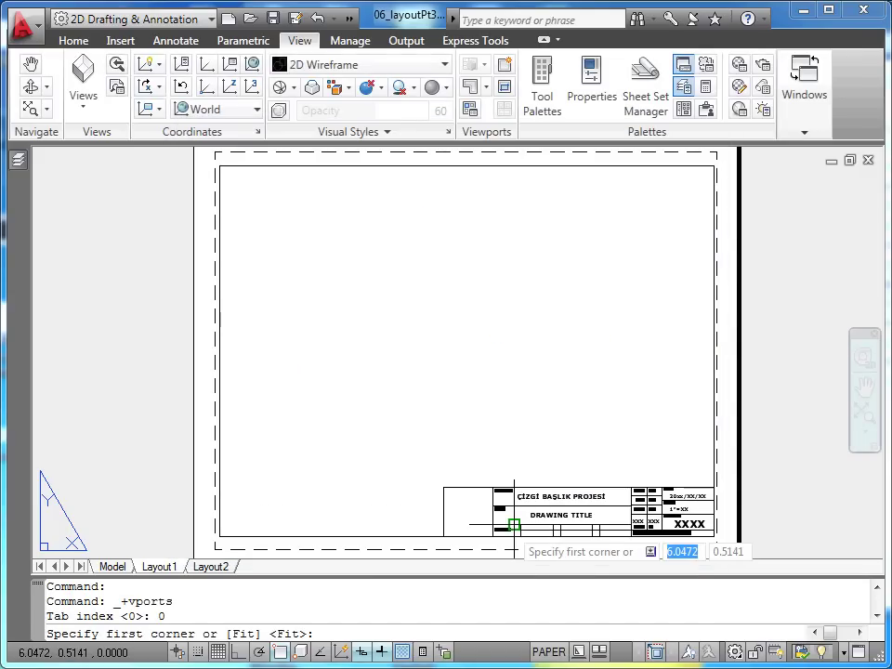
left_click(218, 165)
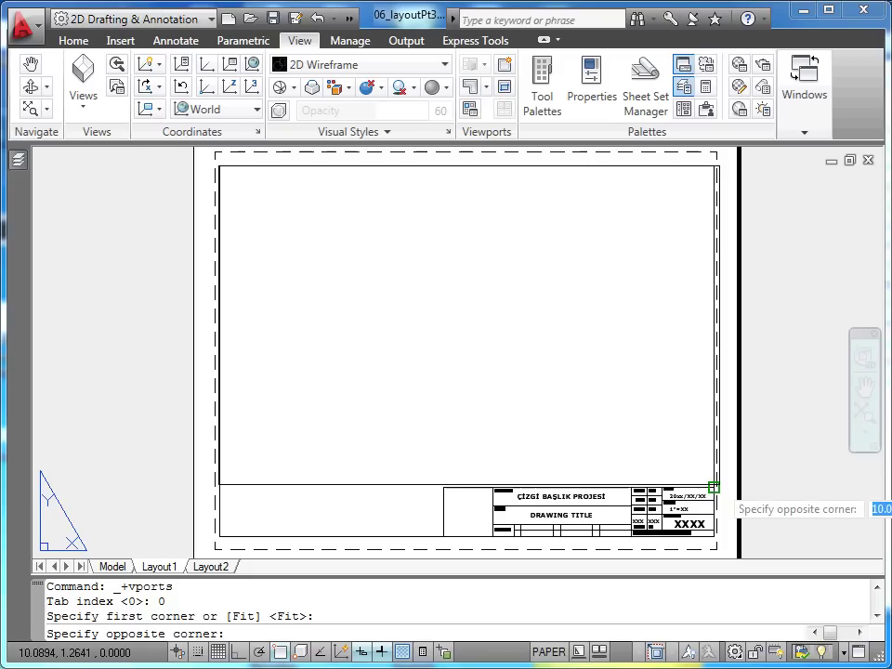
left_click(712, 487)
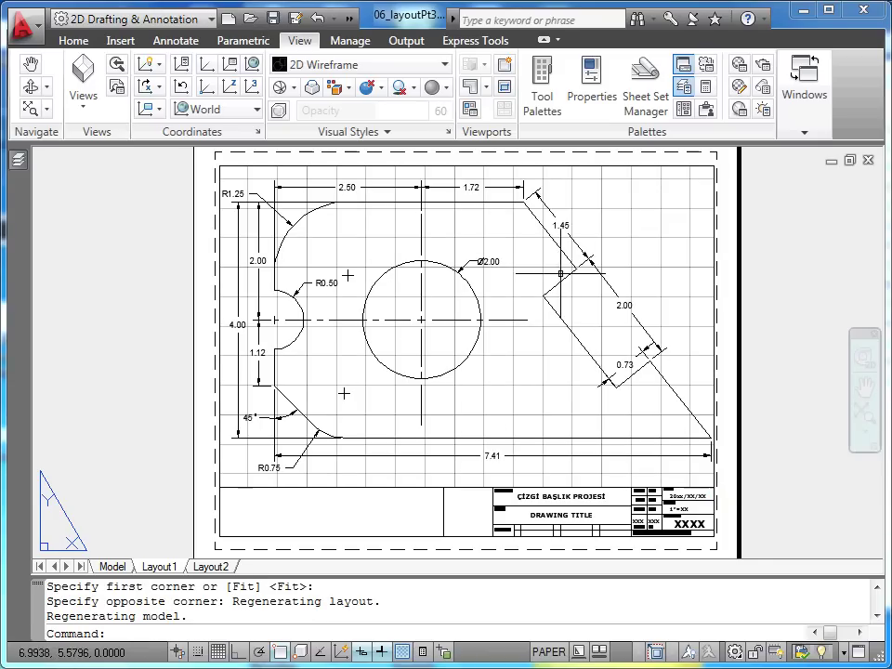
- Activate the viewport and zoom the dimensioned part to fit inside it
double_click(522, 356)
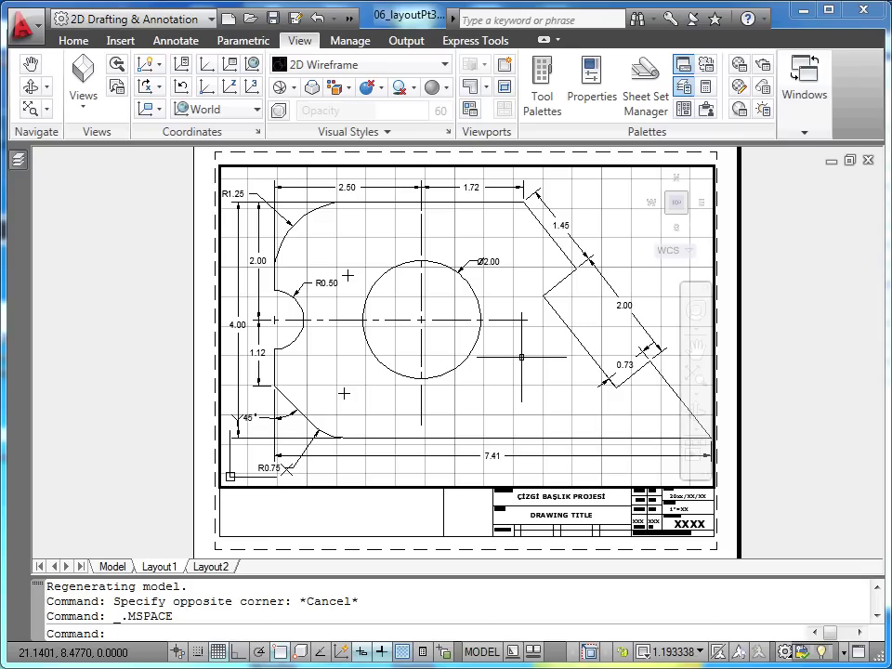
scroll(456, 386, "up", 2)
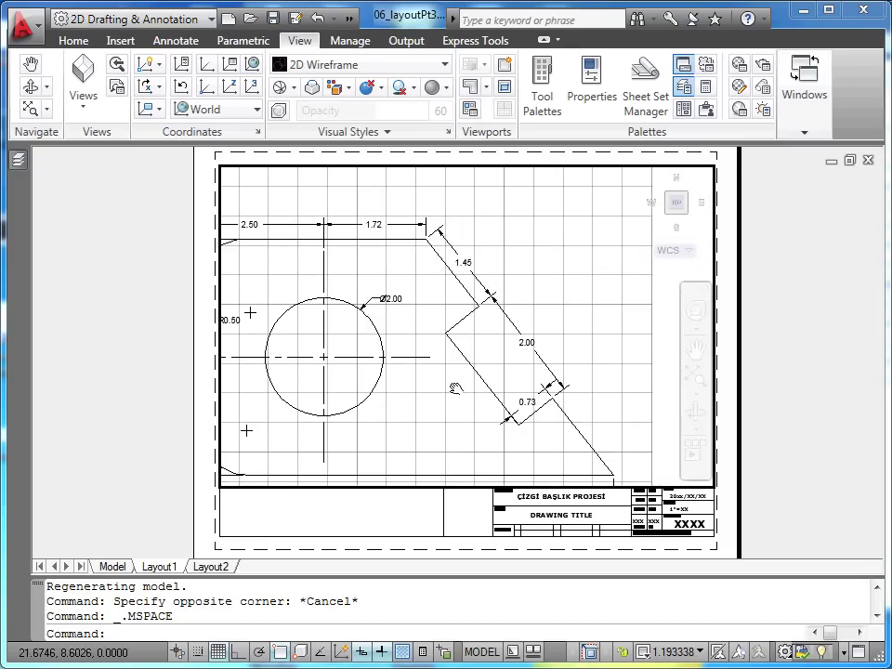
scroll(455, 386, "up", 1)
double_click(458, 381)
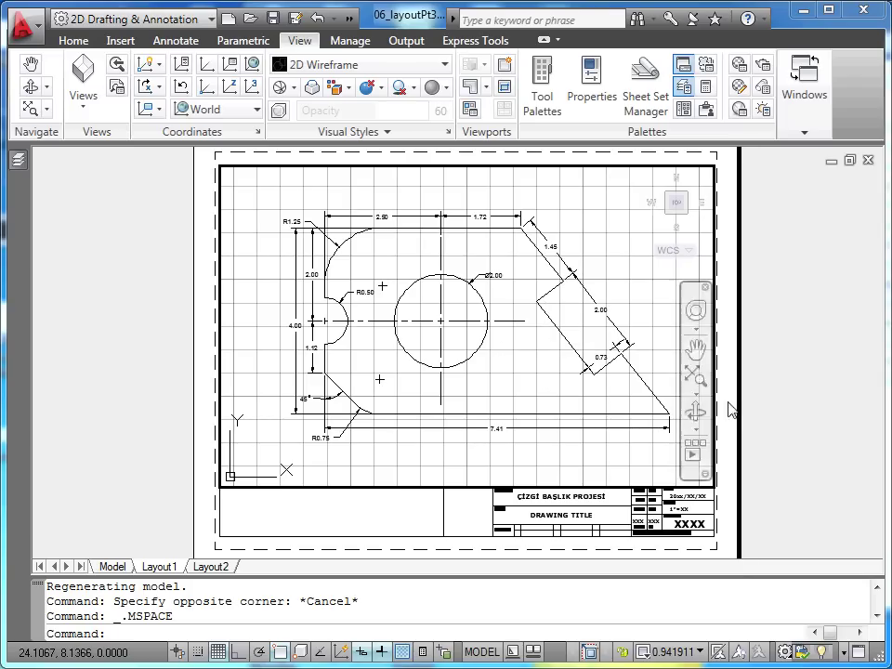
- Set the viewport scale to 1:1 and re-center the part within the viewport
left_click(703, 652)
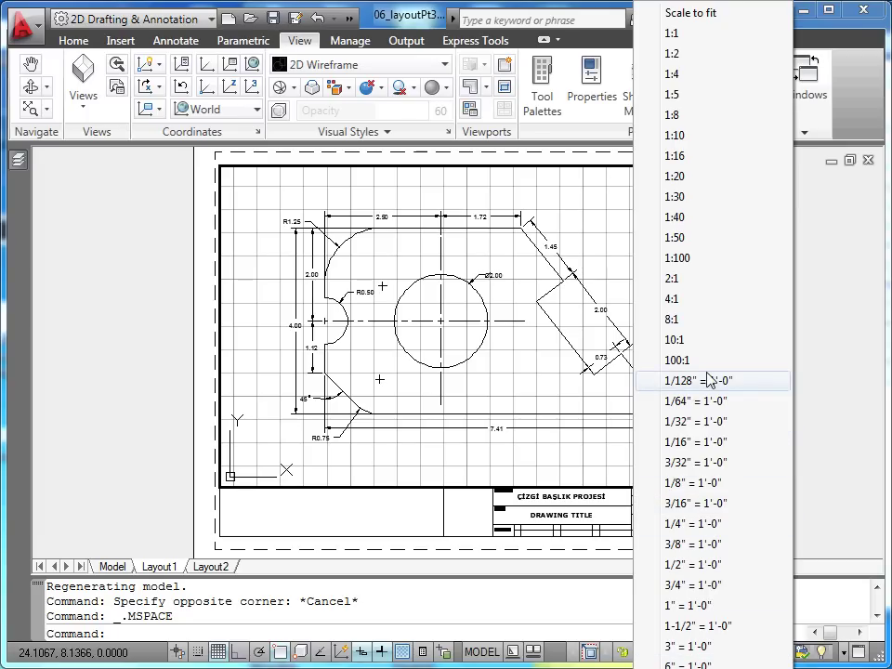
left_click(671, 33)
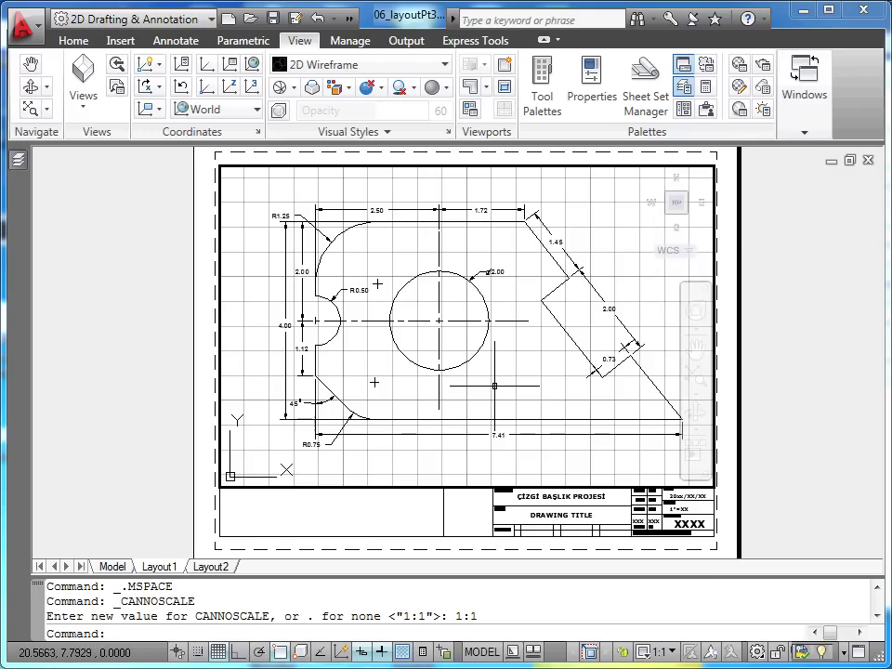
mouse_move(494, 384)
middle_mouse_down()
mouse_move(483, 380)
mouse_move(504, 380)
mouse_move(496, 385)
middle_mouse_up()
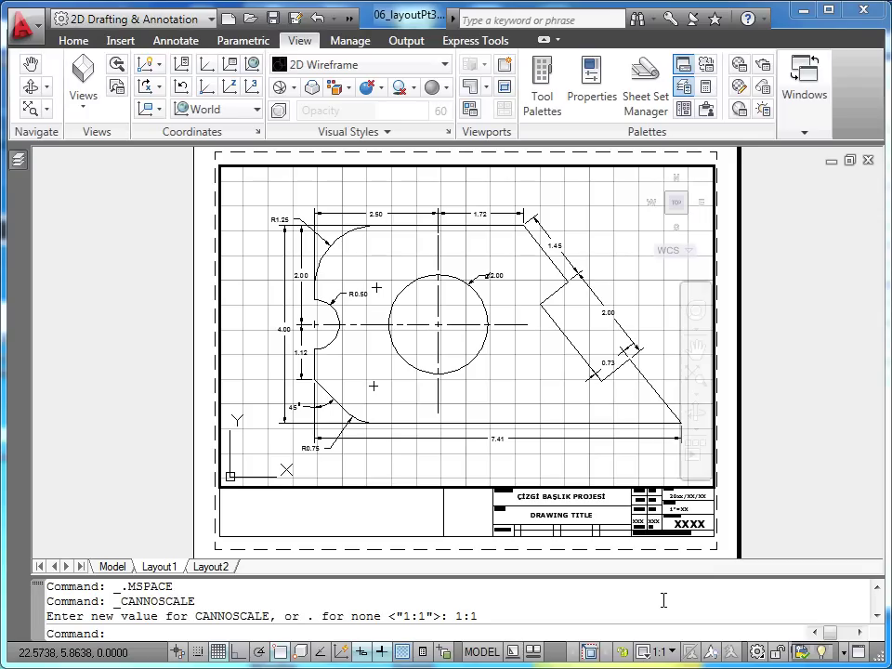
scroll(464, 344, "down", 2)
scroll(464, 344, "up", 3)
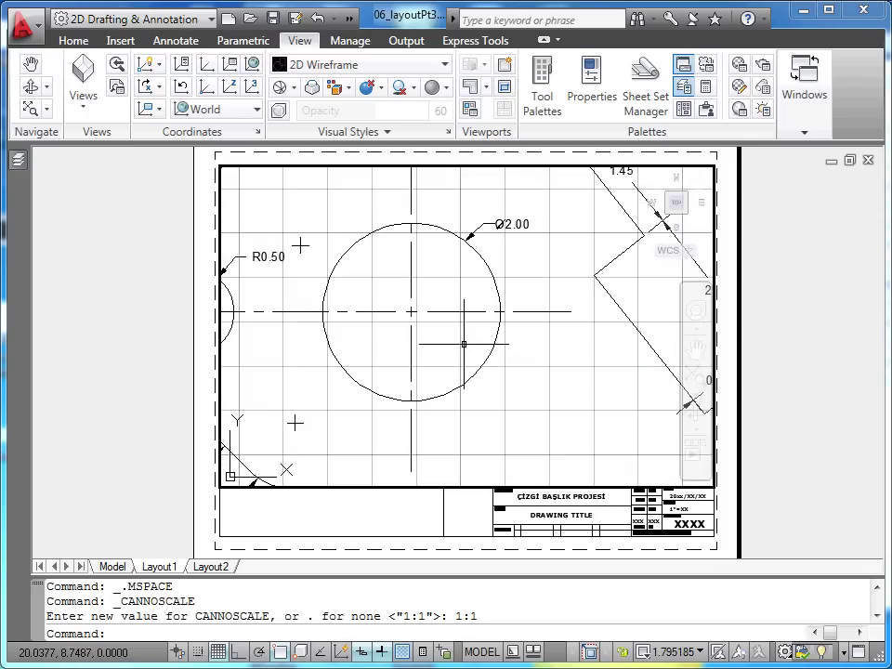
scroll(464, 344, "down", 3)
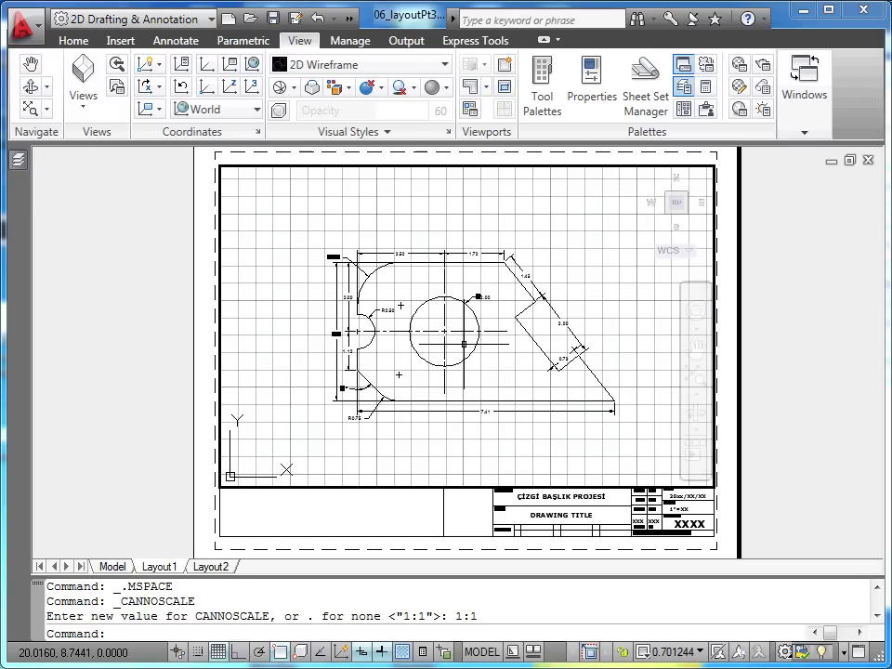
scroll(463, 344, "up", 2)
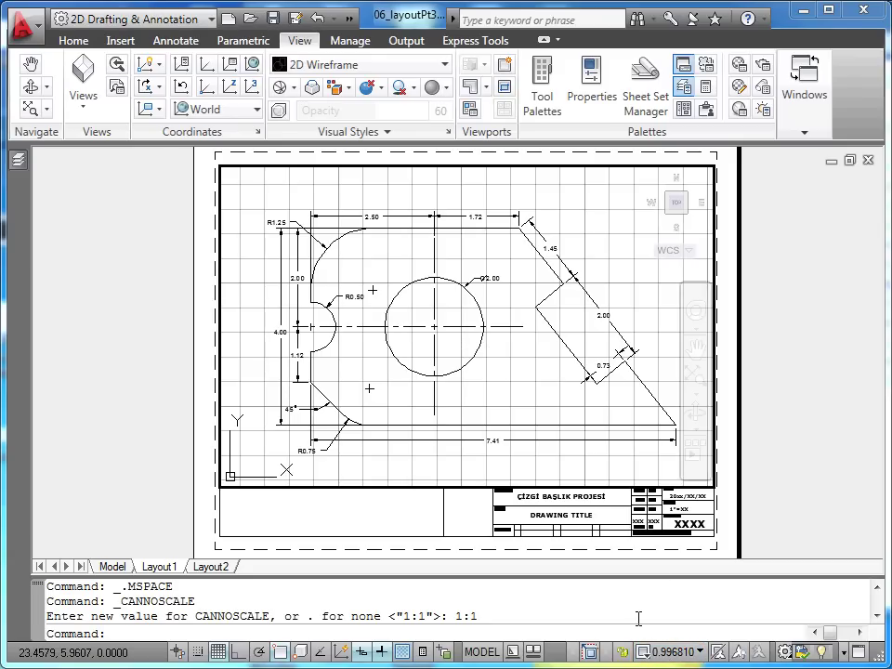
left_click(701, 653)
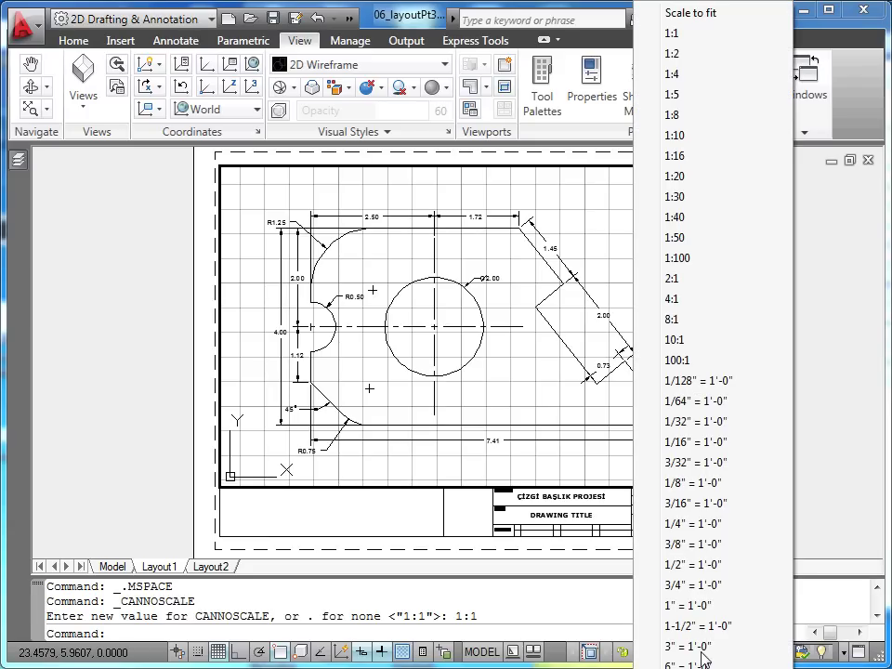
left_click(695, 37)
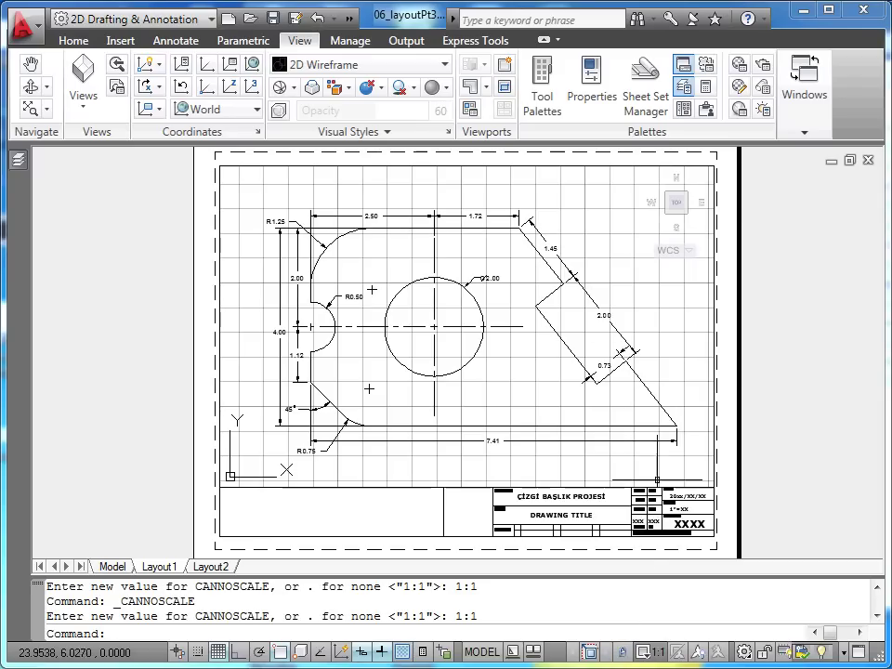
- Pan the whole layout sheet into view and switch back to paper space
scroll(647, 359, "up", 2)
scroll(648, 360, "down", 3)
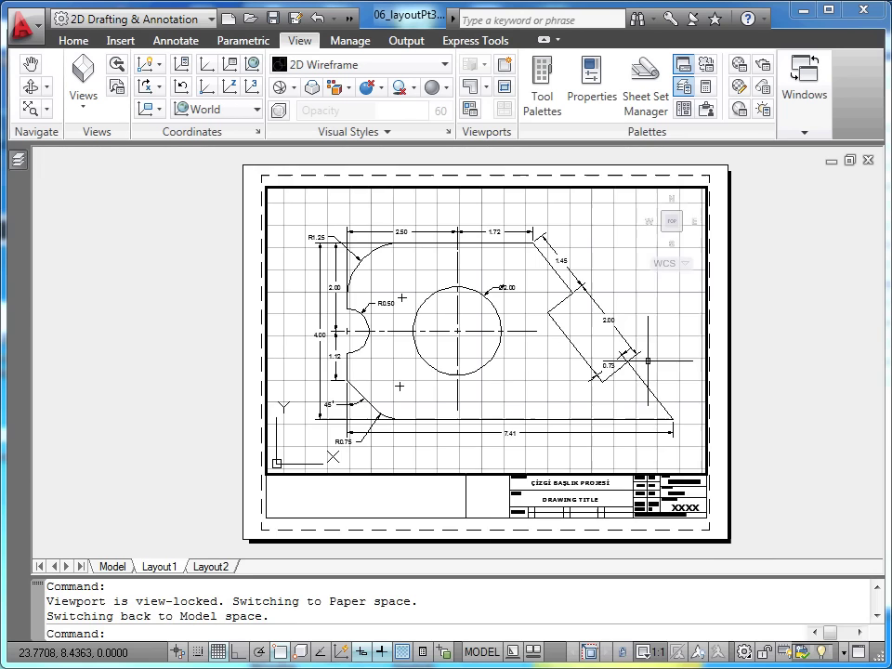
mouse_move(624, 351)
middle_mouse_down()
mouse_move(679, 351)
mouse_move(498, 351)
mouse_move(639, 353)
middle_mouse_up()
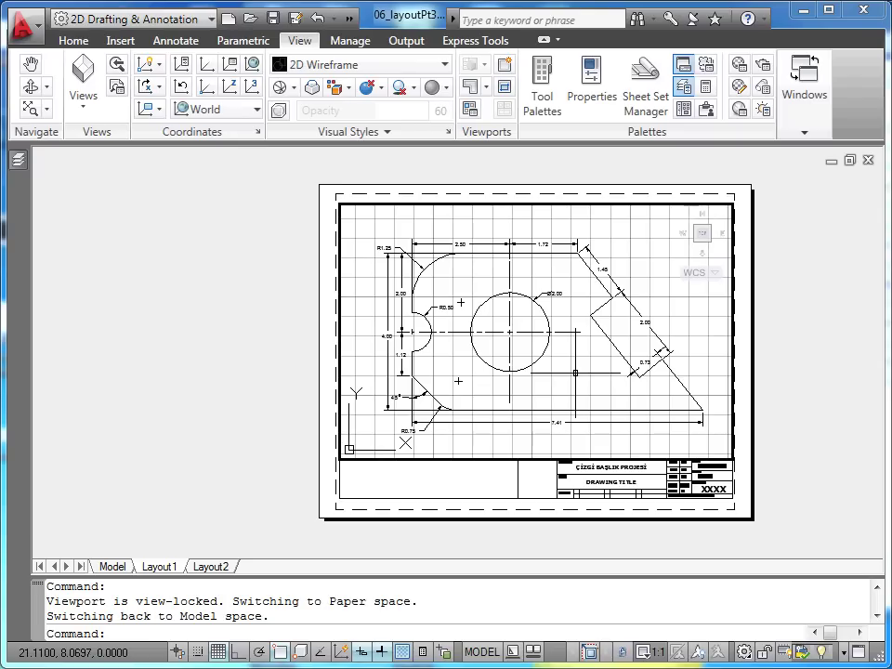
middle_click_drag(575, 372, 529, 374)
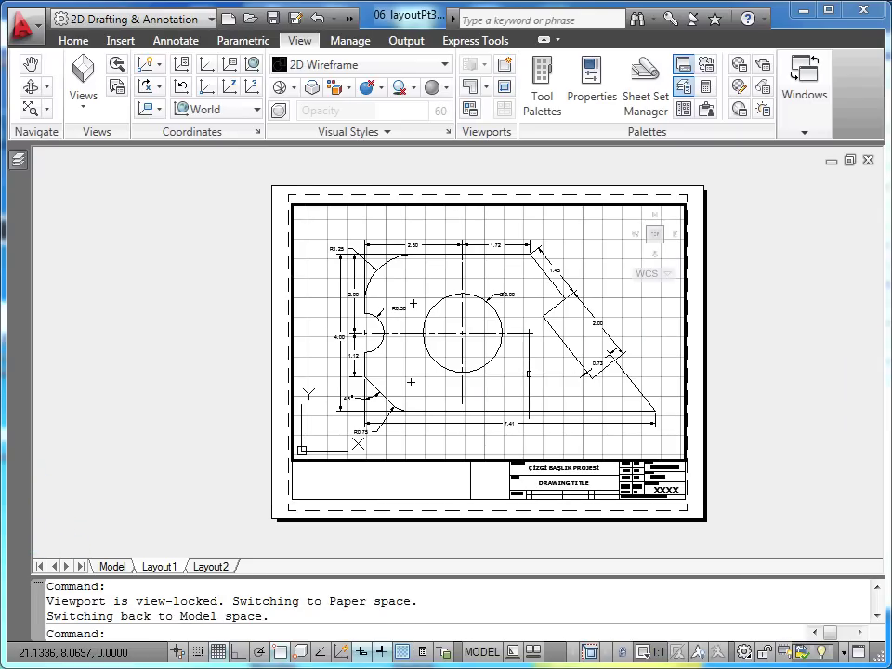
double_click(783, 356)
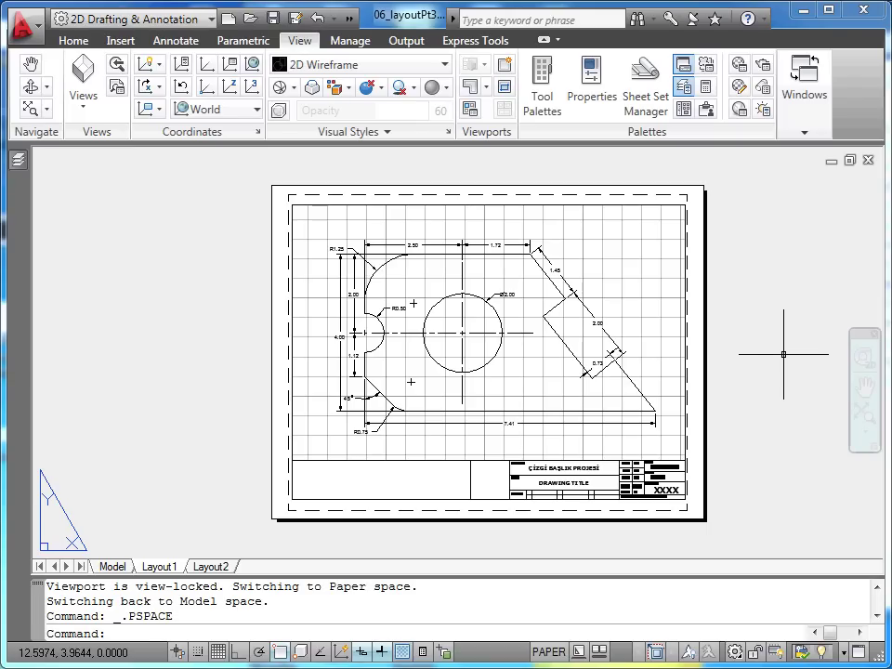
- Inside the viewport, switch the status-bar Grid off, then go back to paper space
double_click(648, 302)
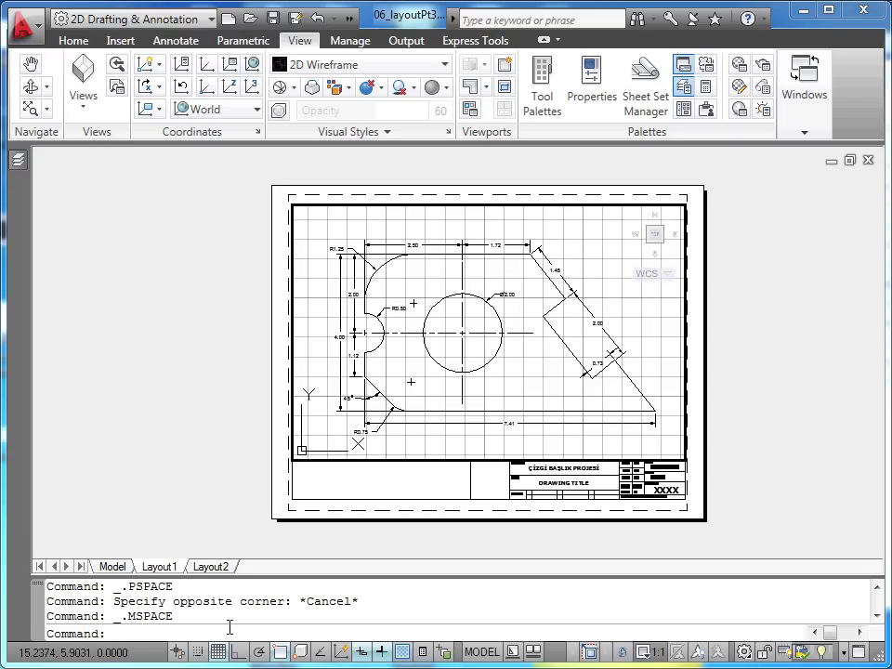
left_click(221, 653)
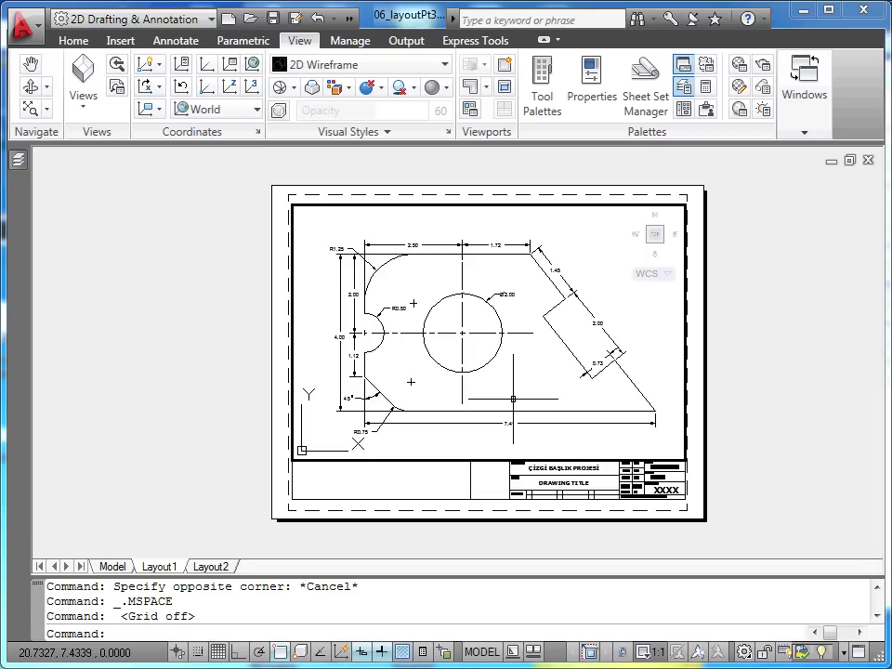
double_click(761, 362)
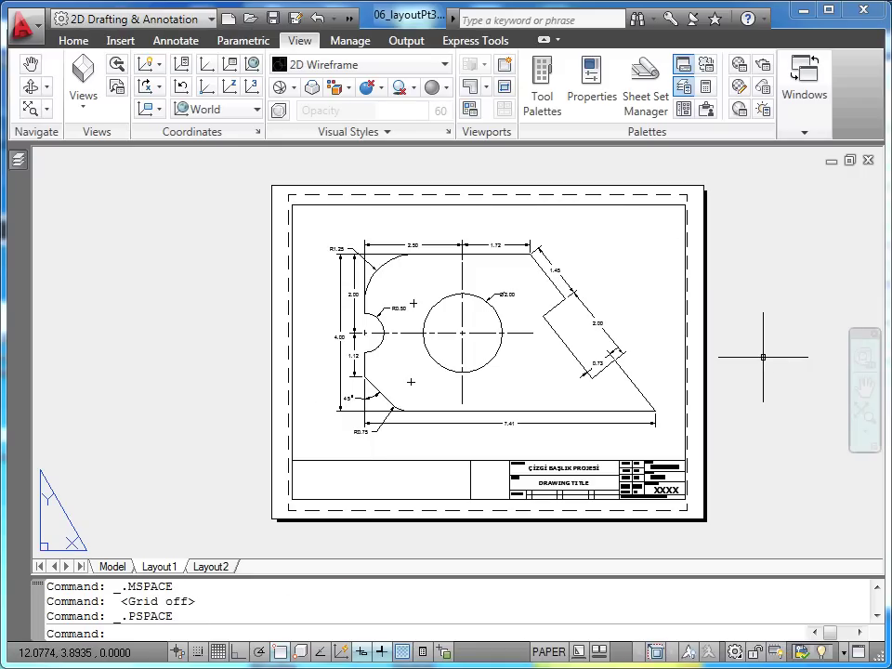
- Turn off the current 'viewport' layer from the Home tab Layer dropdown
left_click(73, 42)
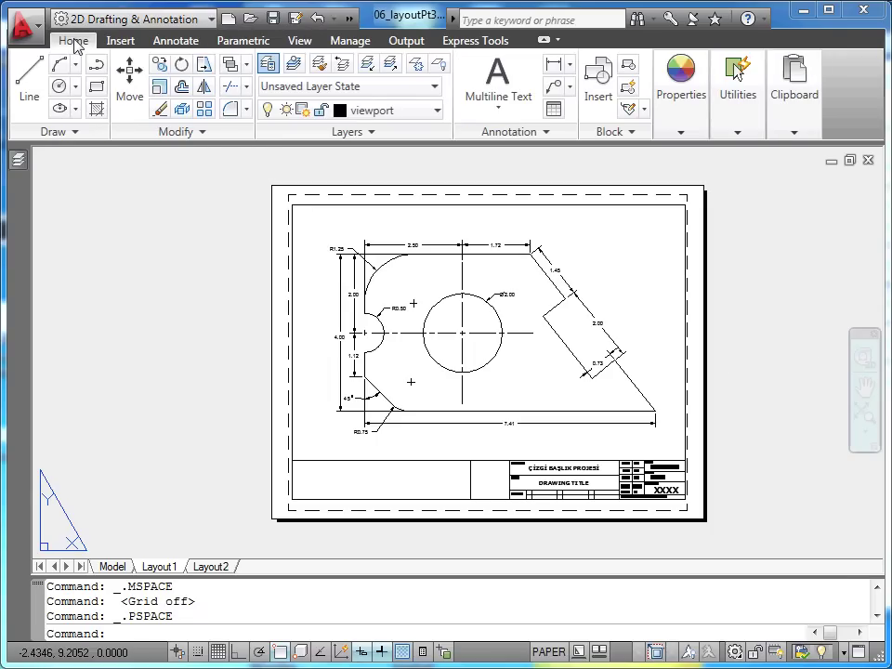
left_click(437, 112)
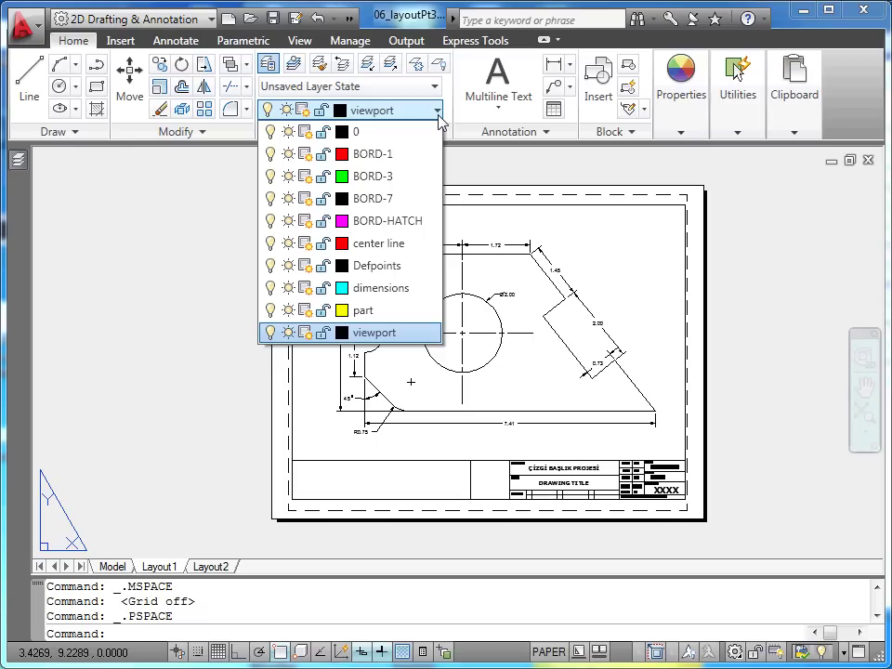
left_click(270, 335)
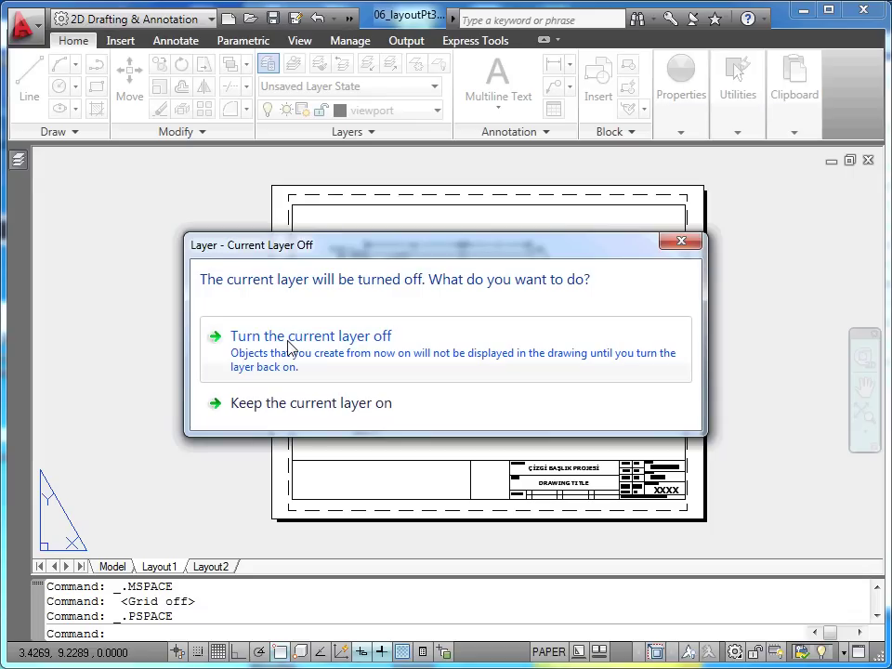
left_click(291, 346)
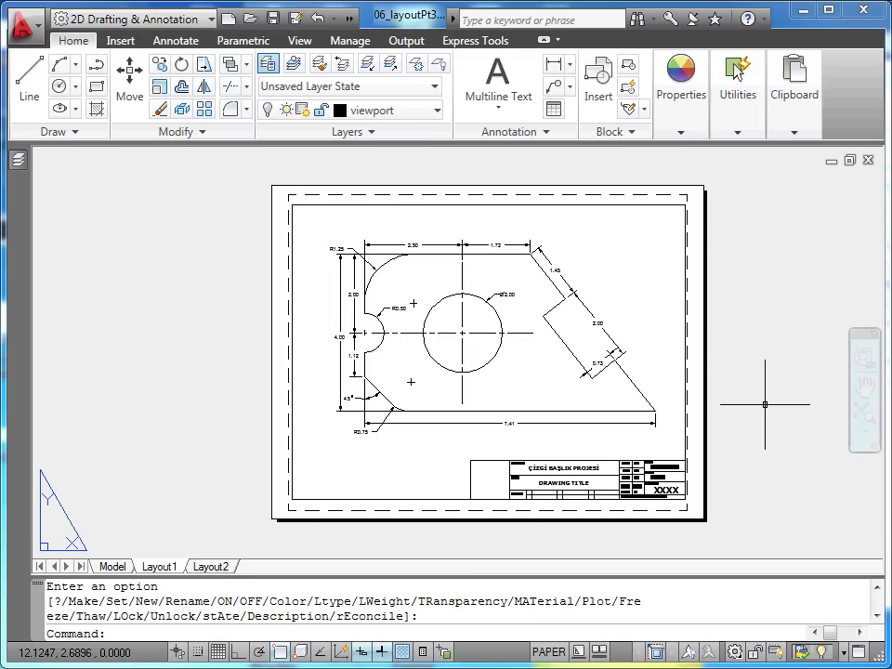
- Rename the Layout1 tab to 'son tasarım' and open the Plot dialog
double_click(159, 569)
type("son tasarım")
key("Return")
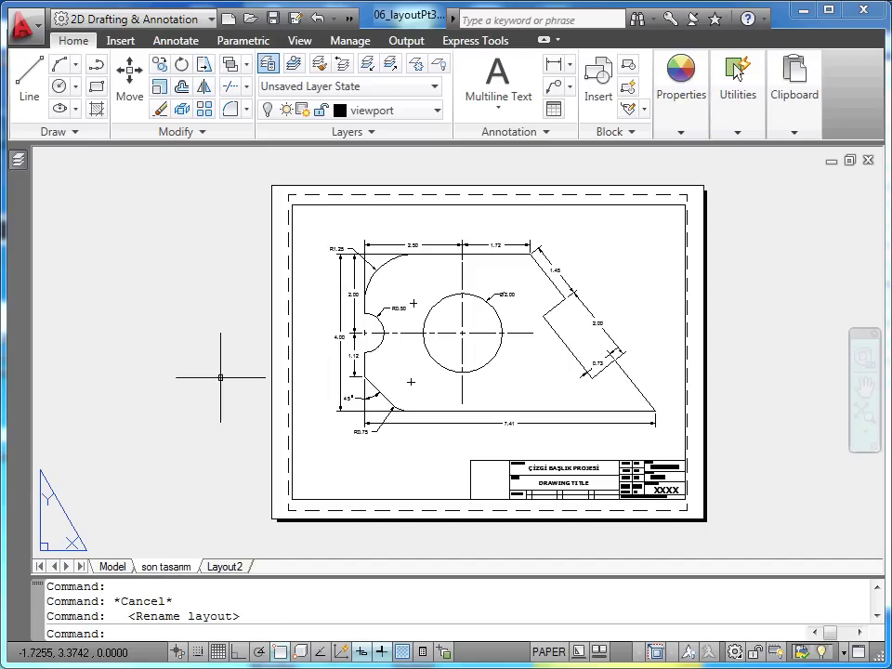
left_click(350, 19)
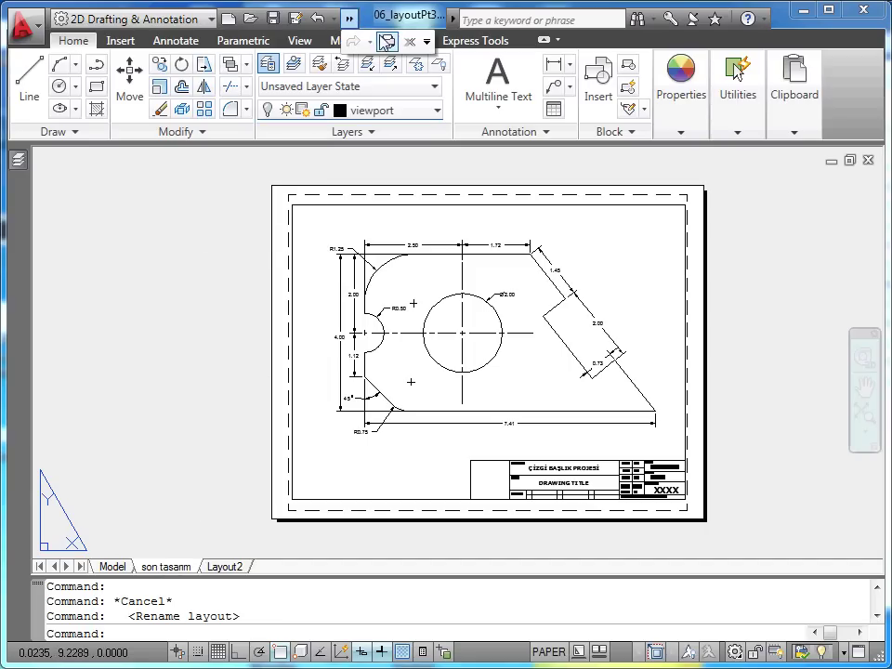
left_click(387, 41)
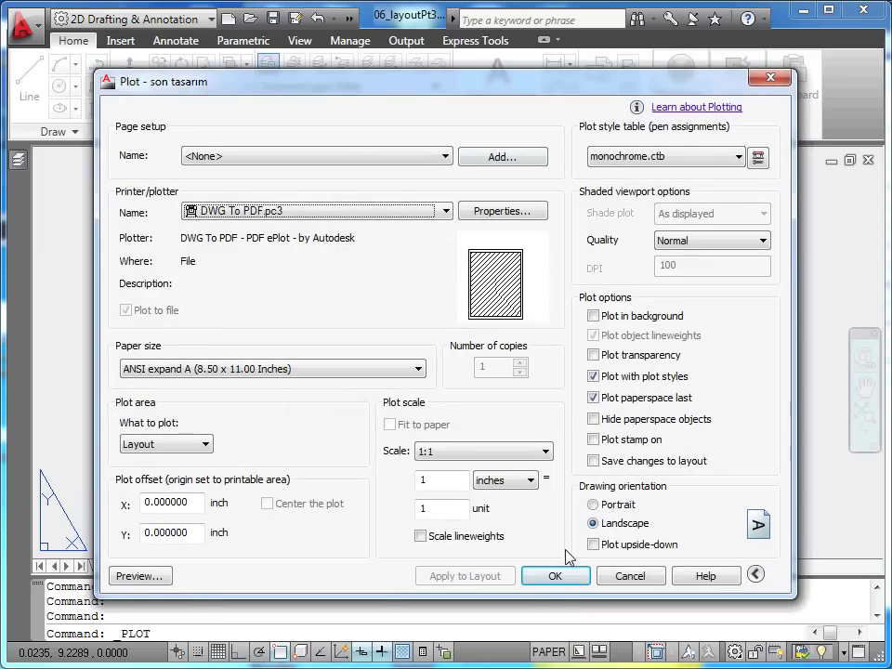
- Plot the layout with DWG To PDF, saving it as 12.pdf on the Desktop
left_click(562, 583)
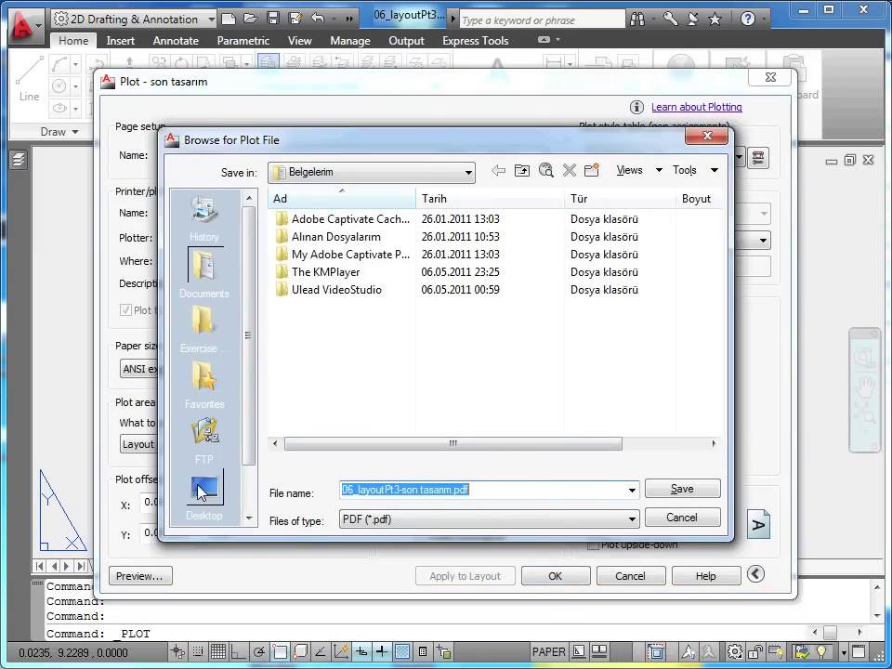
left_click(200, 492)
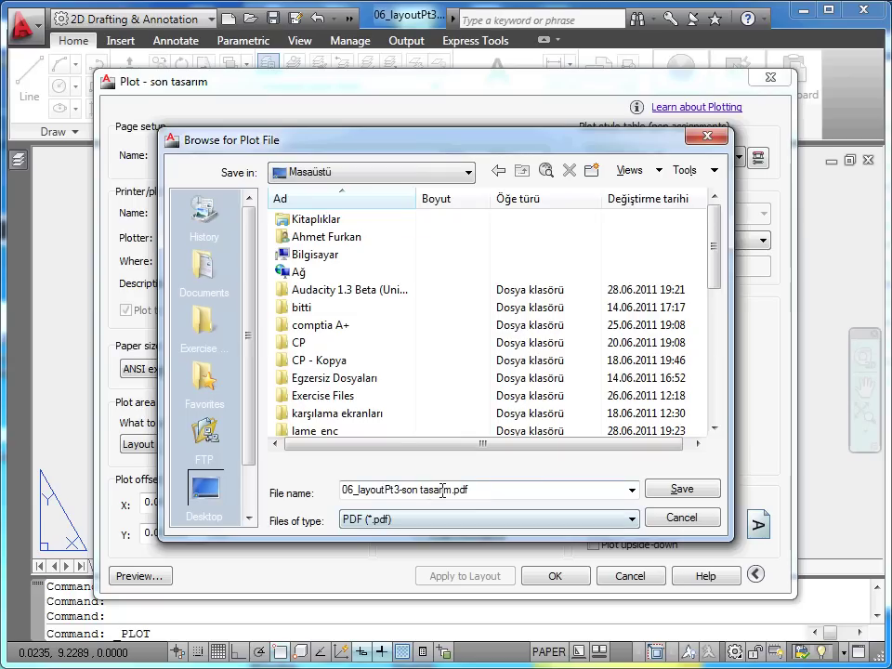
left_click(452, 488)
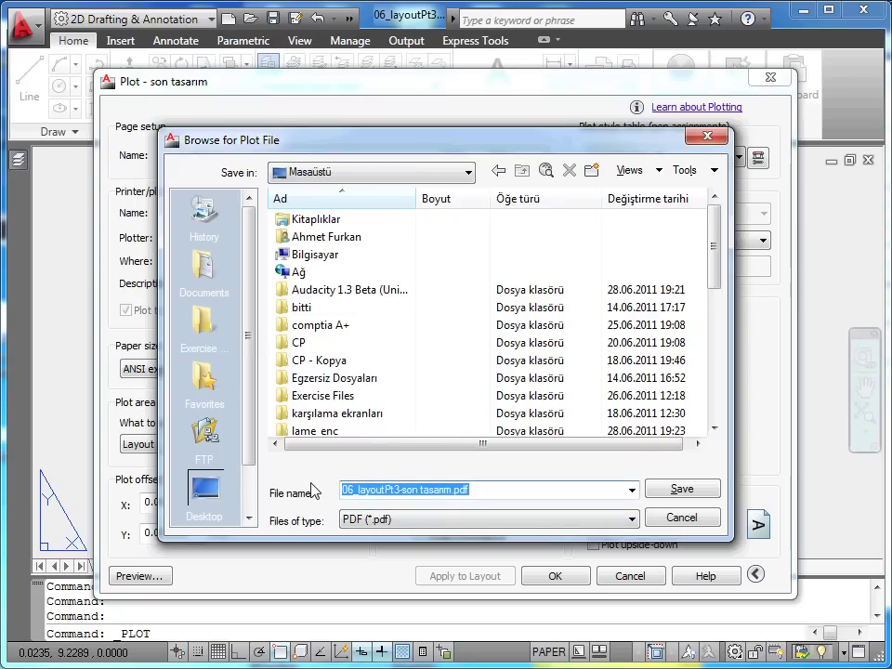
type("12.pdf")
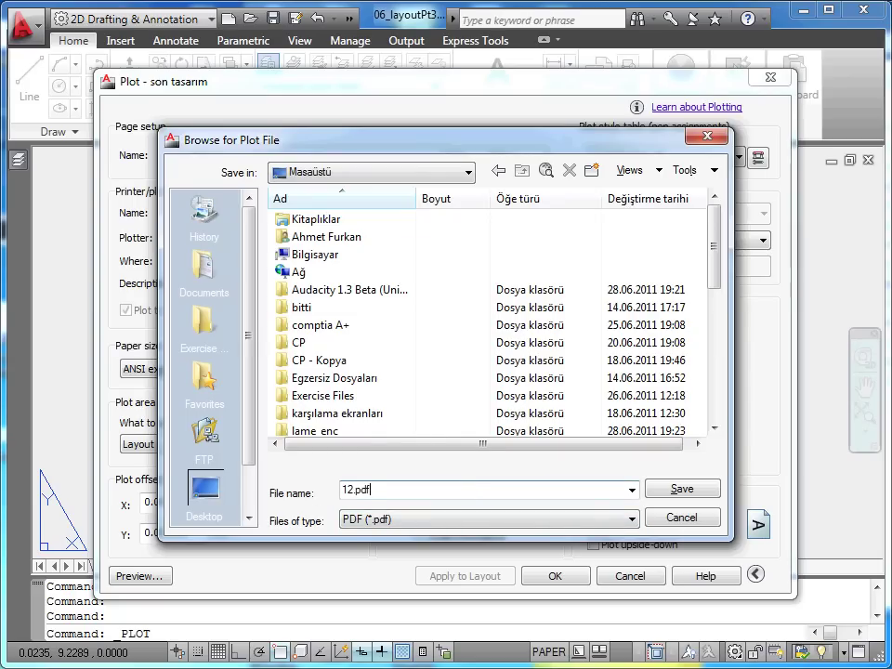
left_click(680, 490)
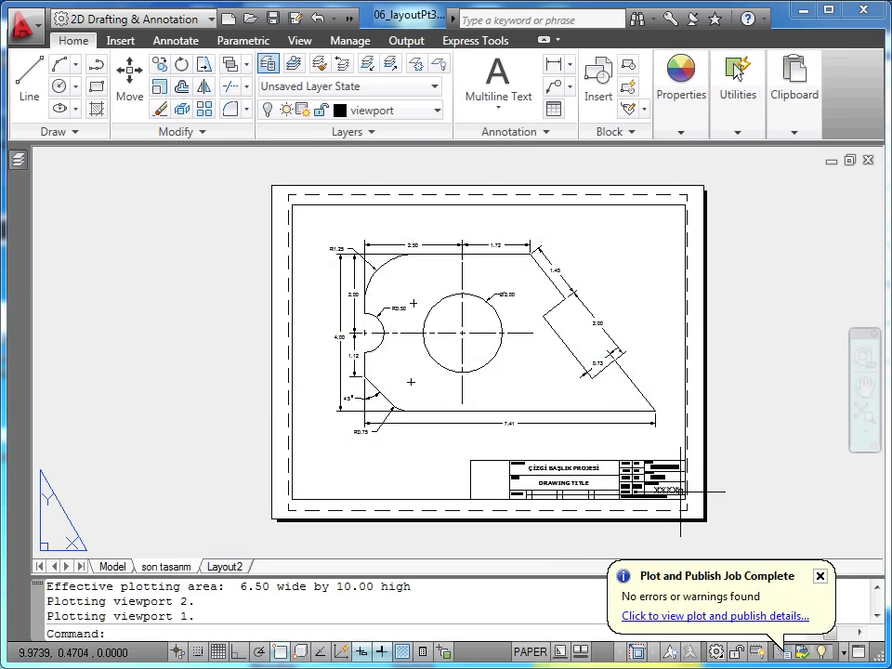